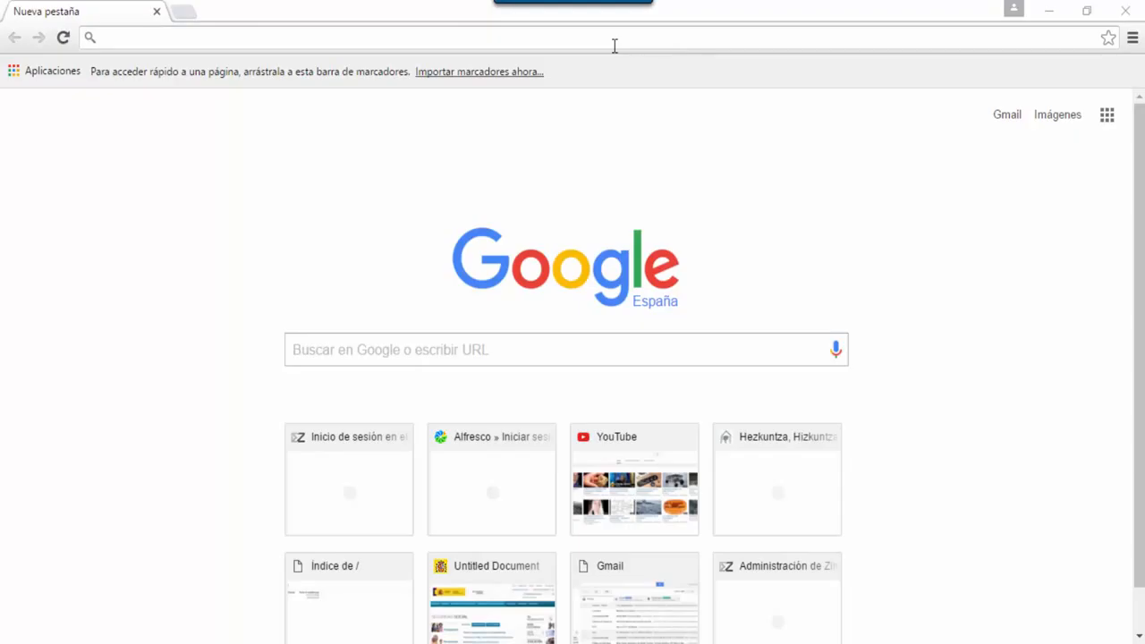
{"action": "left_click", "coordinate": [615, 46]}
{"action": "type", "text": "www."}
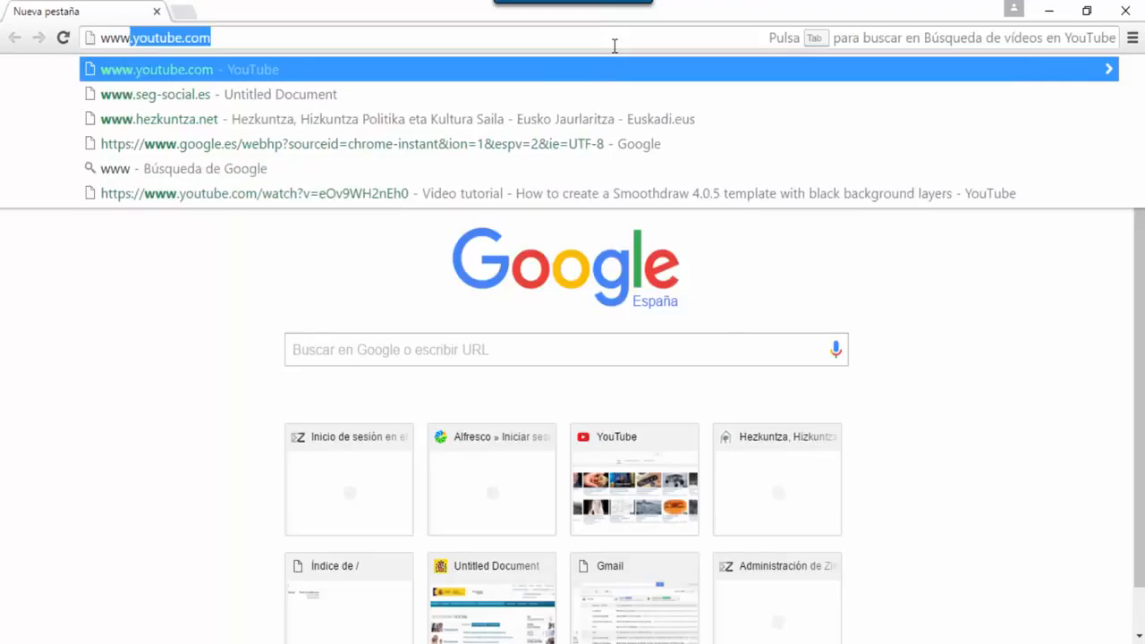
{"action": "type", "text": "you"}
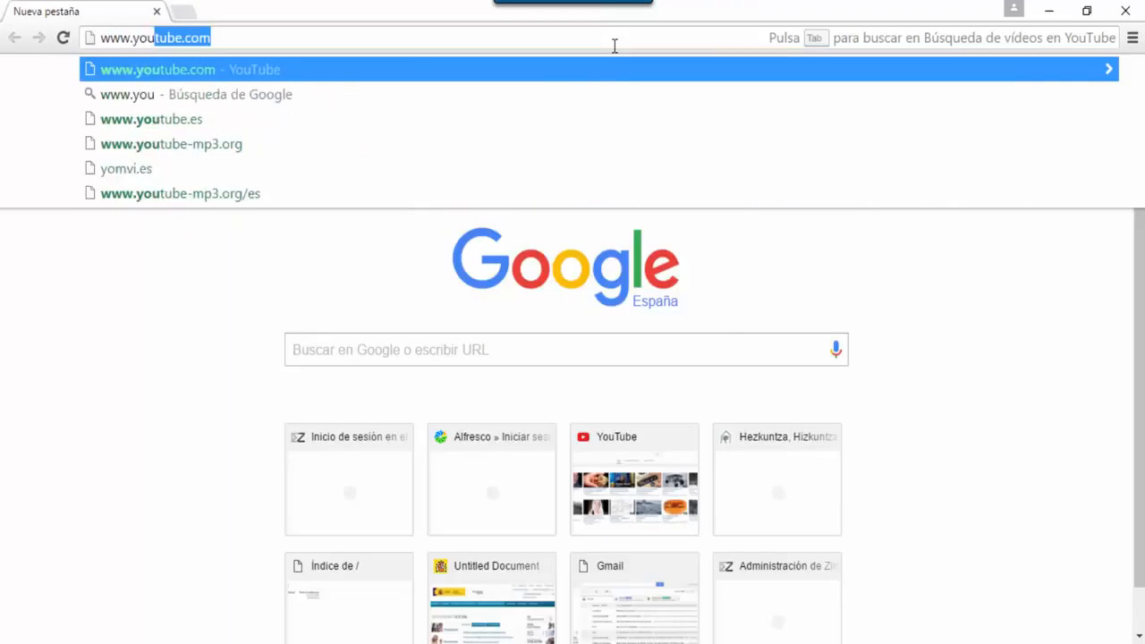
{"action": "type", "text": "tube.co"}
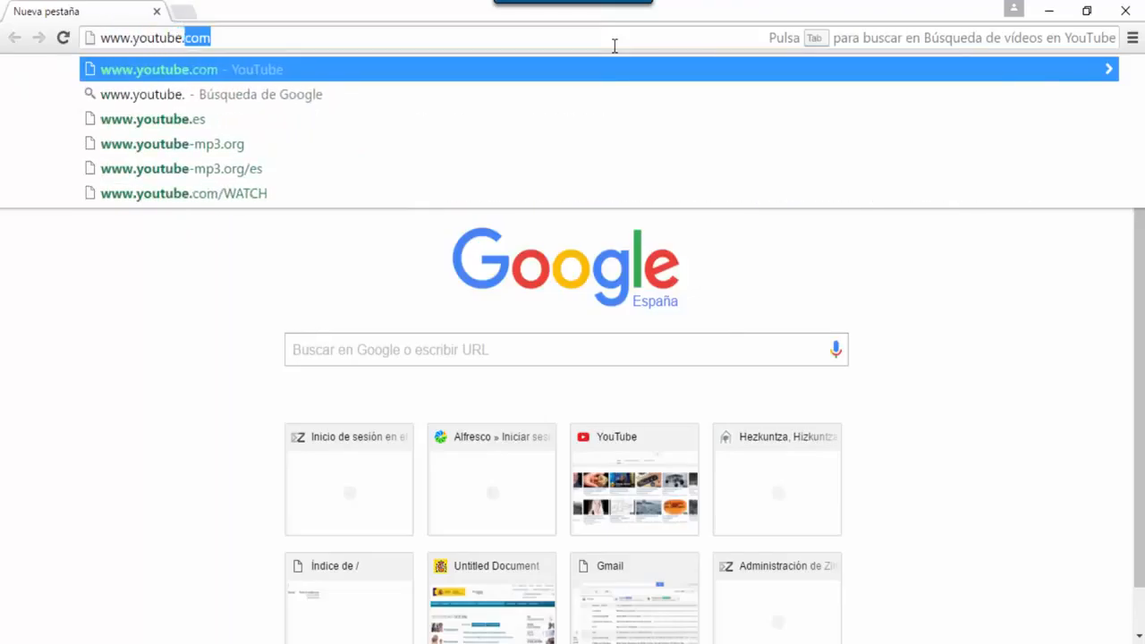
{"action": "type", "text": "m"}
{"action": "key", "text": "Return"}
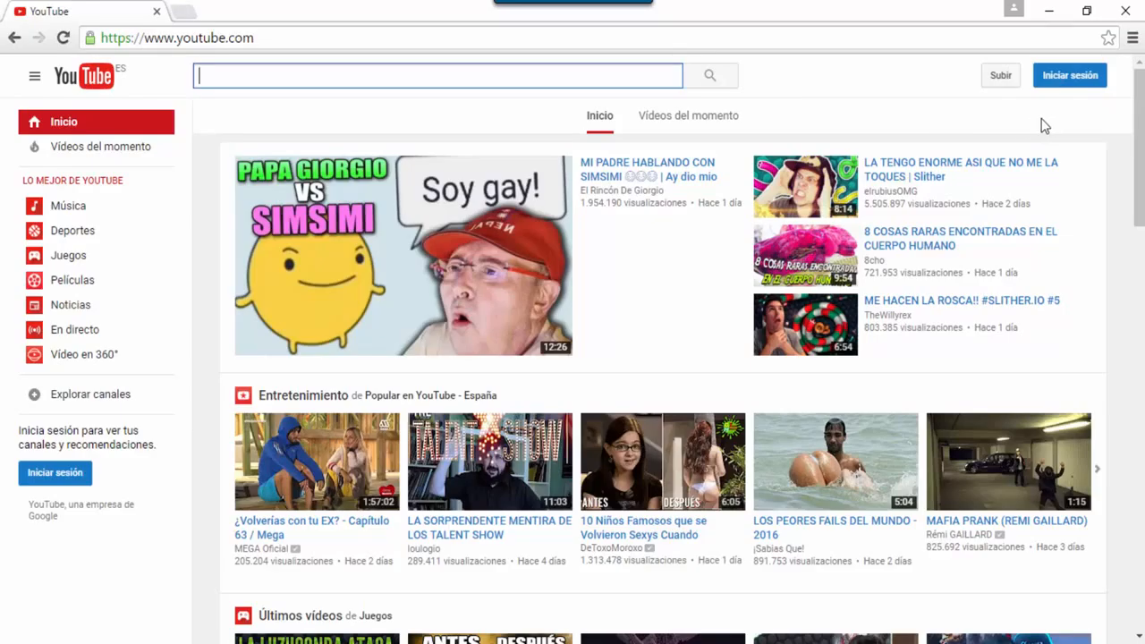
- Sign in to YouTube with the remembered Google account by entering the account password
{"action": "left_click", "coordinate": [1076, 79]}
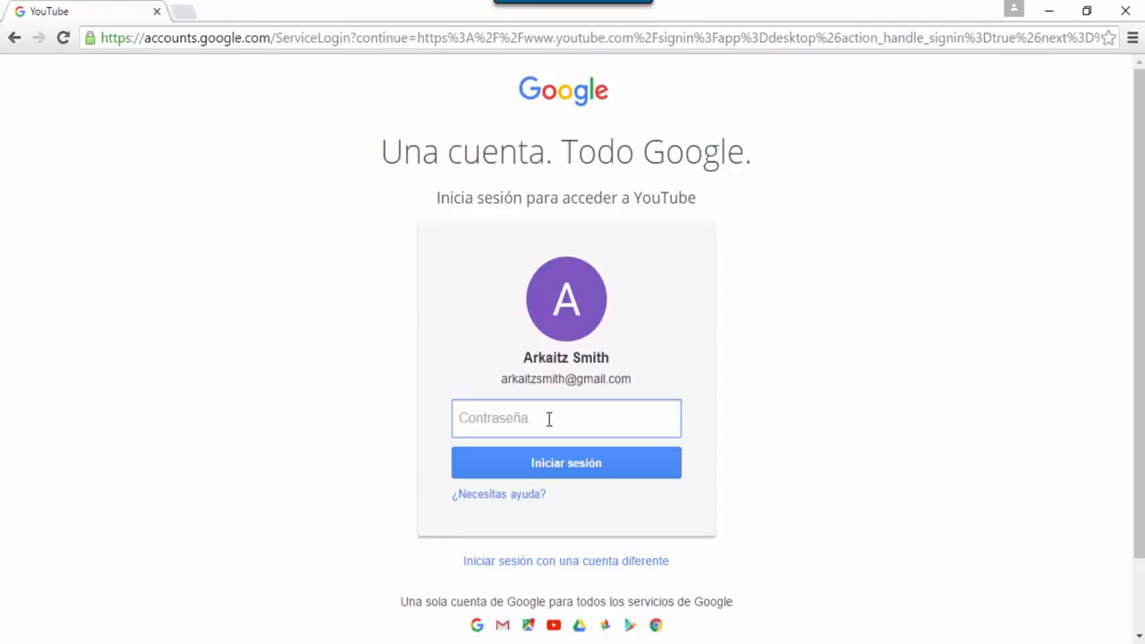
{"action": "type", "text": "••••••••"}
{"action": "key", "text": "Return"}
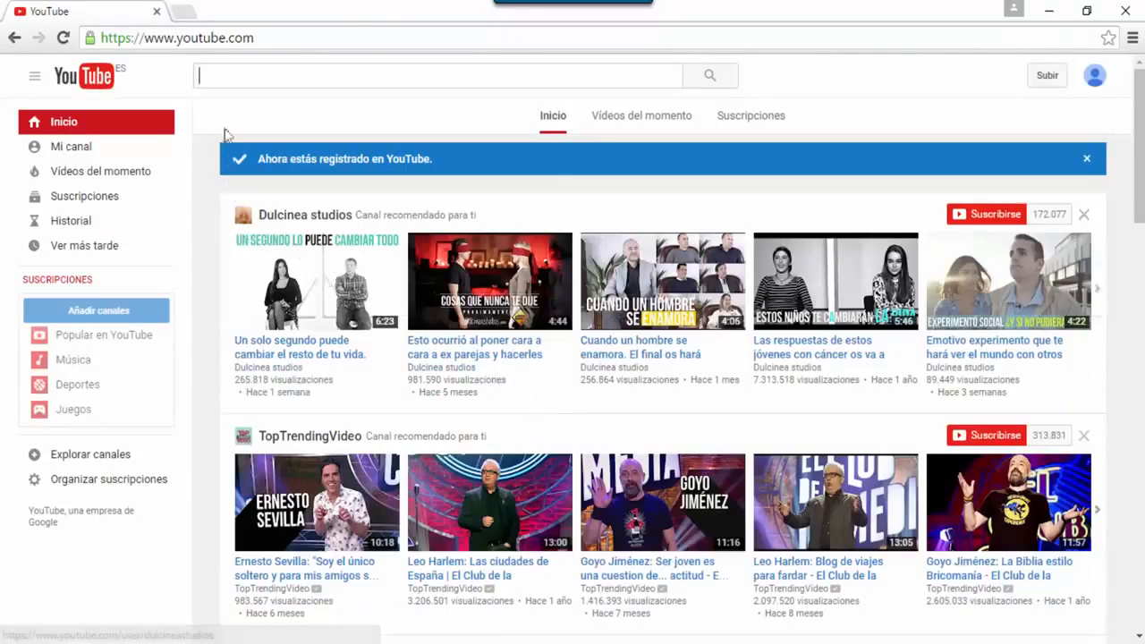
- Look at the account options, then create the account's own channel under the proposed first and last name
{"action": "left_click", "coordinate": [1097, 79]}
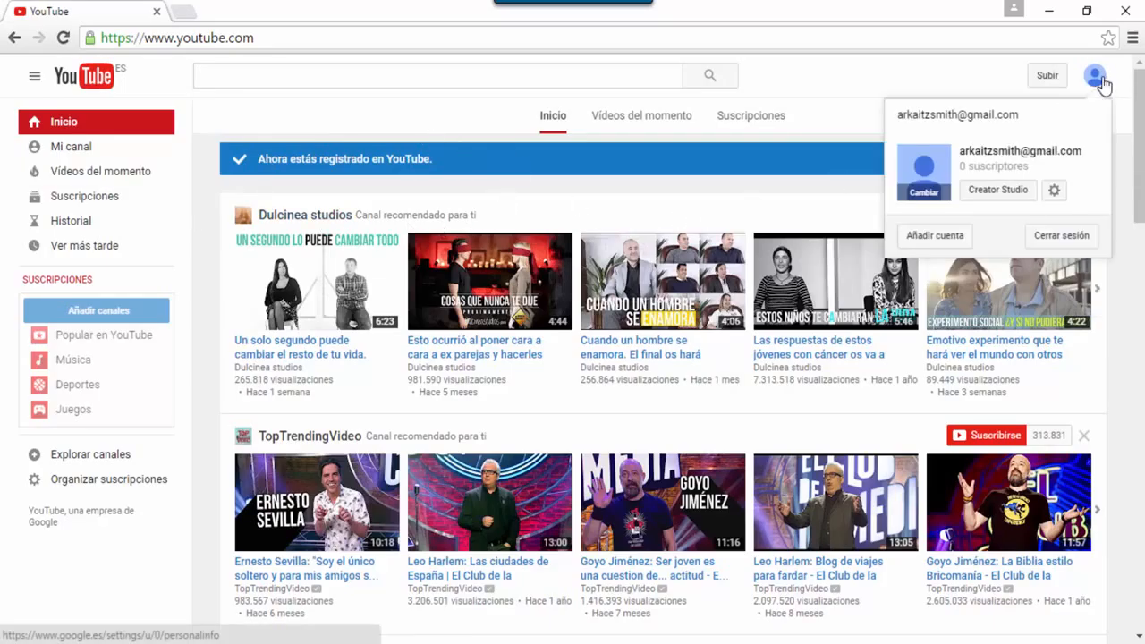
{"action": "left_click", "coordinate": [1100, 80]}
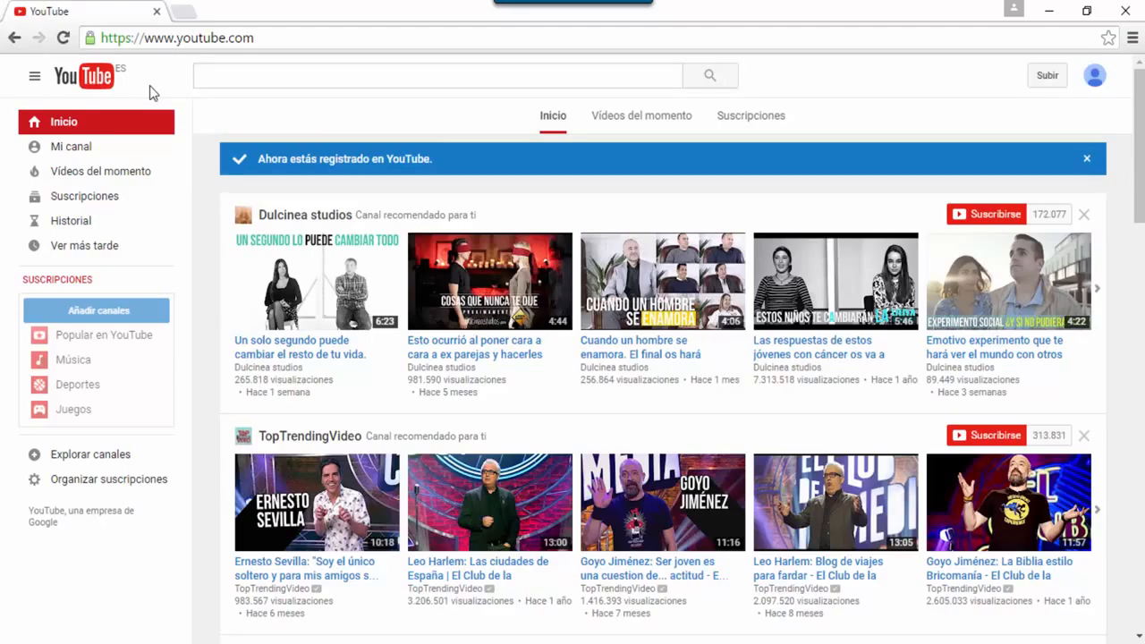
{"action": "left_click", "coordinate": [86, 147]}
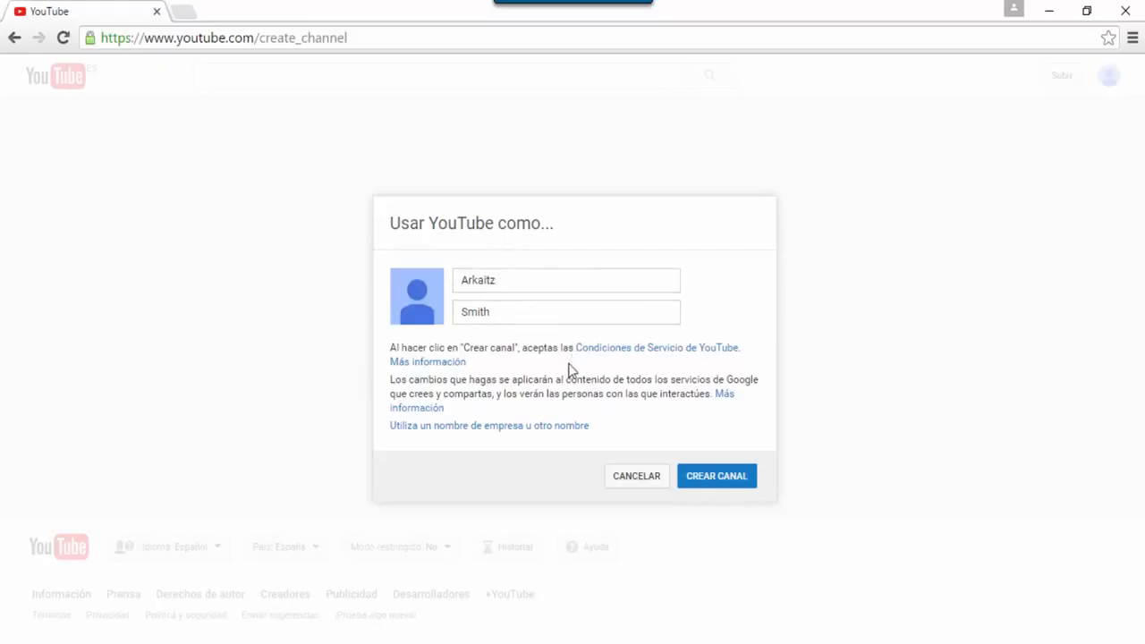
{"action": "left_click", "coordinate": [714, 480]}
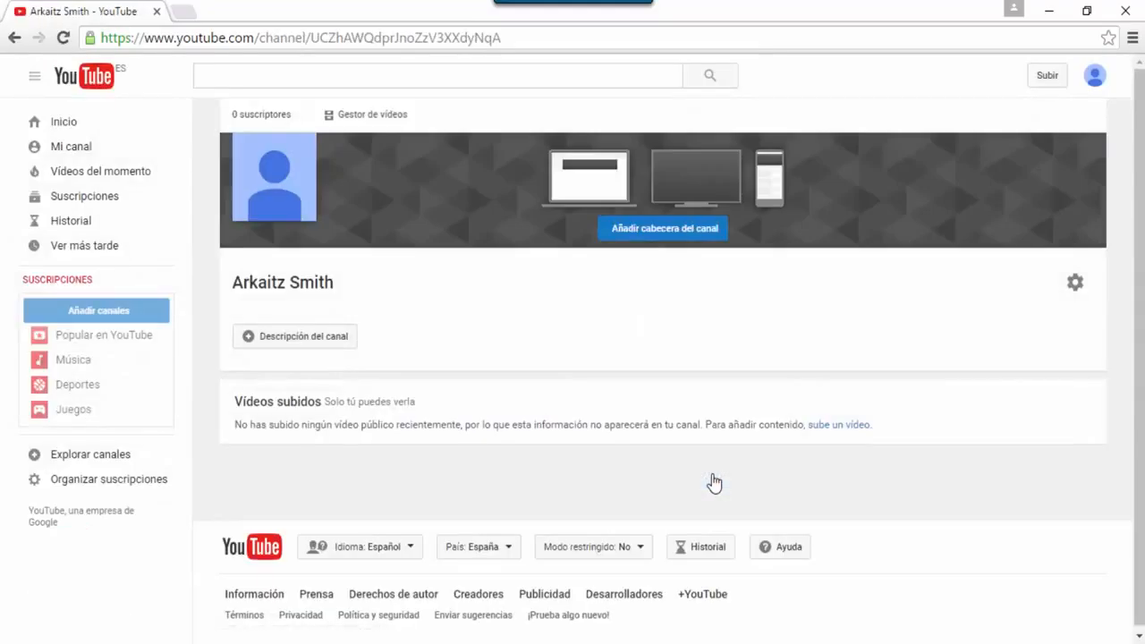
- Add the channel description "En este canal se ubicarán todos los vídeos del curso." and save it
{"action": "mouse_move", "coordinate": [290, 165]}
{"action": "left_click", "coordinate": [296, 345]}
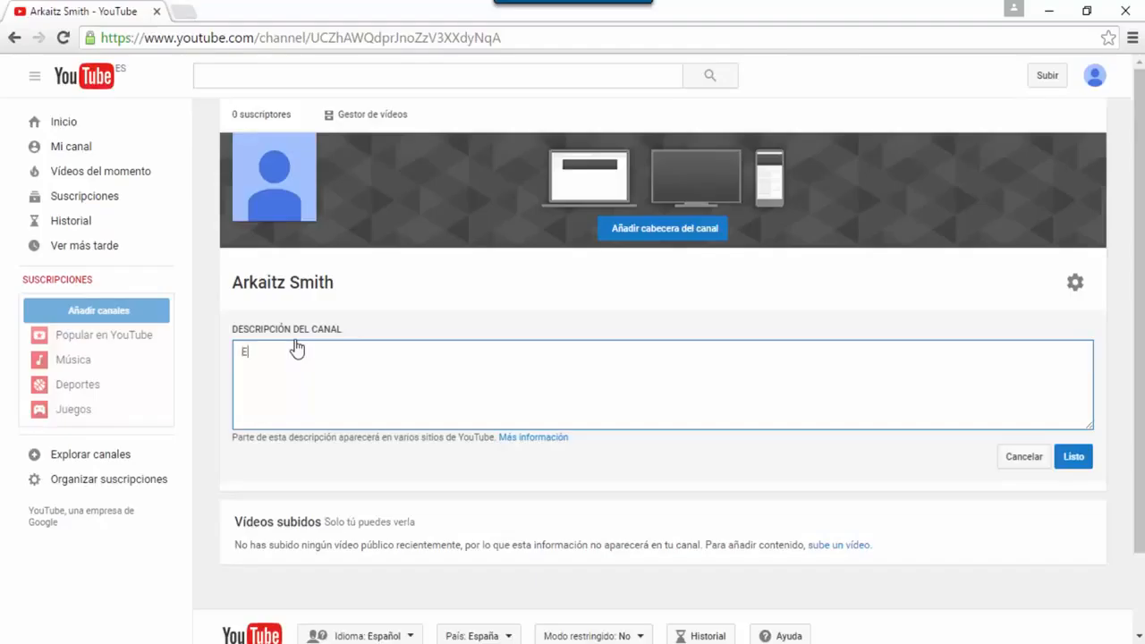
{"action": "type", "text": "n este canal se ubicarán todos los v"}
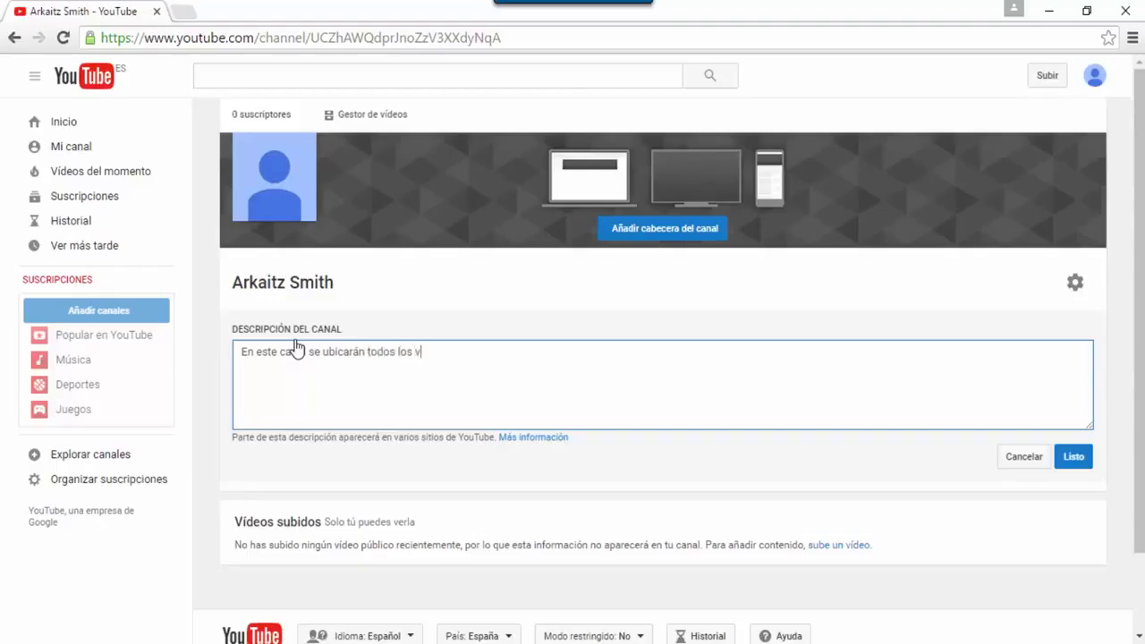
{"action": "type", "text": "ídeos del curso."}
{"action": "left_click", "coordinate": [1073, 457]}
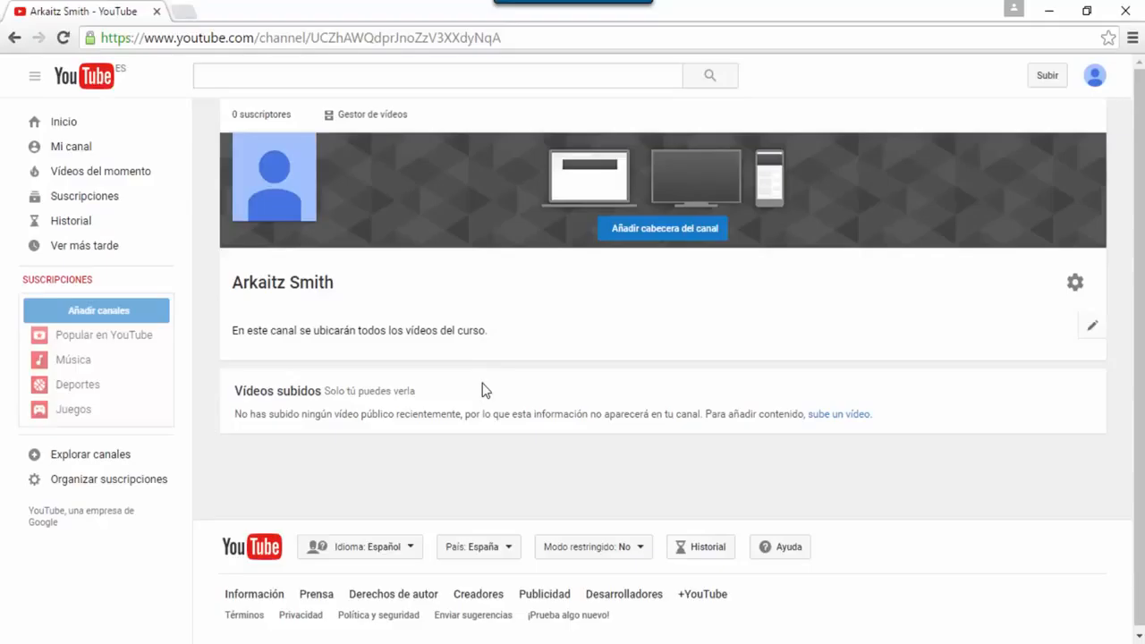
- Upload the Firewall video from the Escritorio folder with its privacy set to Público
{"action": "left_click", "coordinate": [836, 417]}
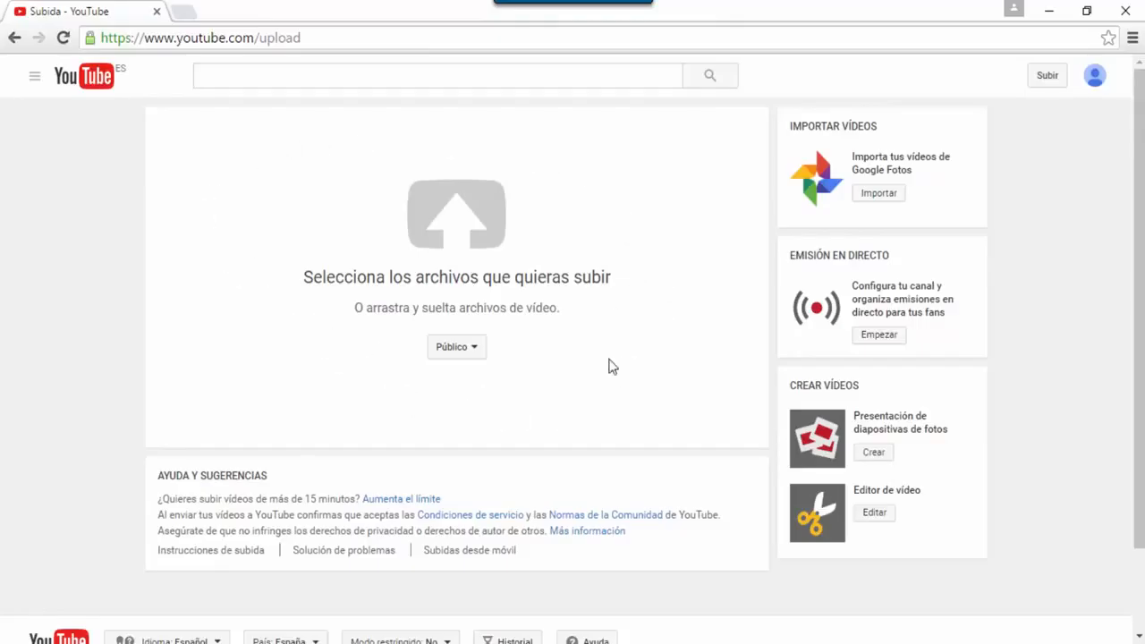
{"action": "left_click", "coordinate": [482, 357]}
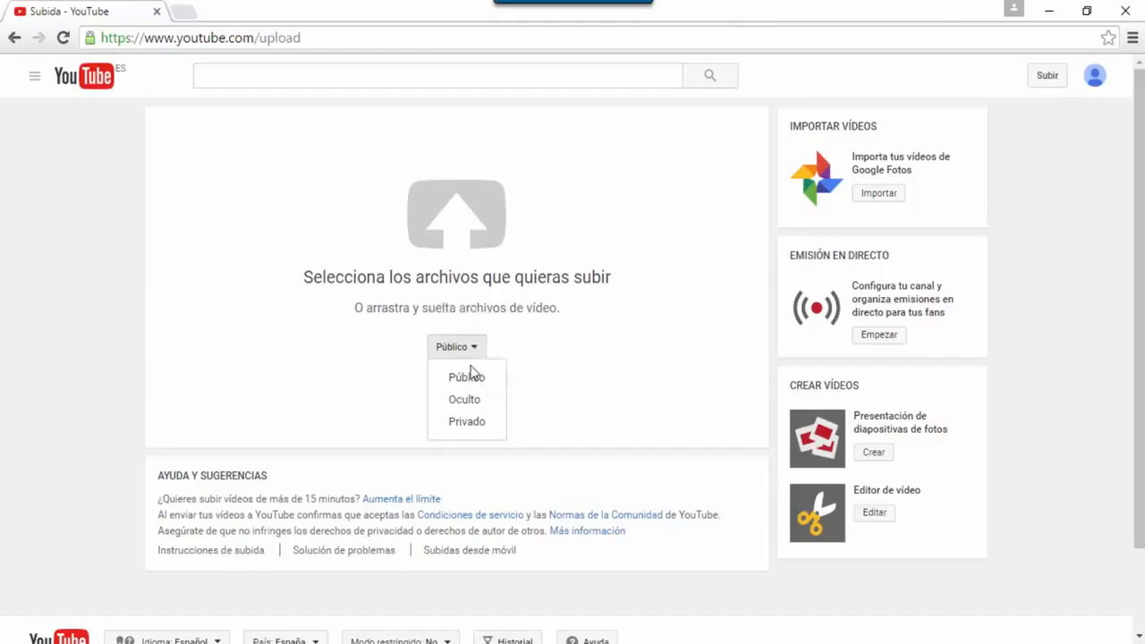
{"action": "left_click", "coordinate": [469, 379]}
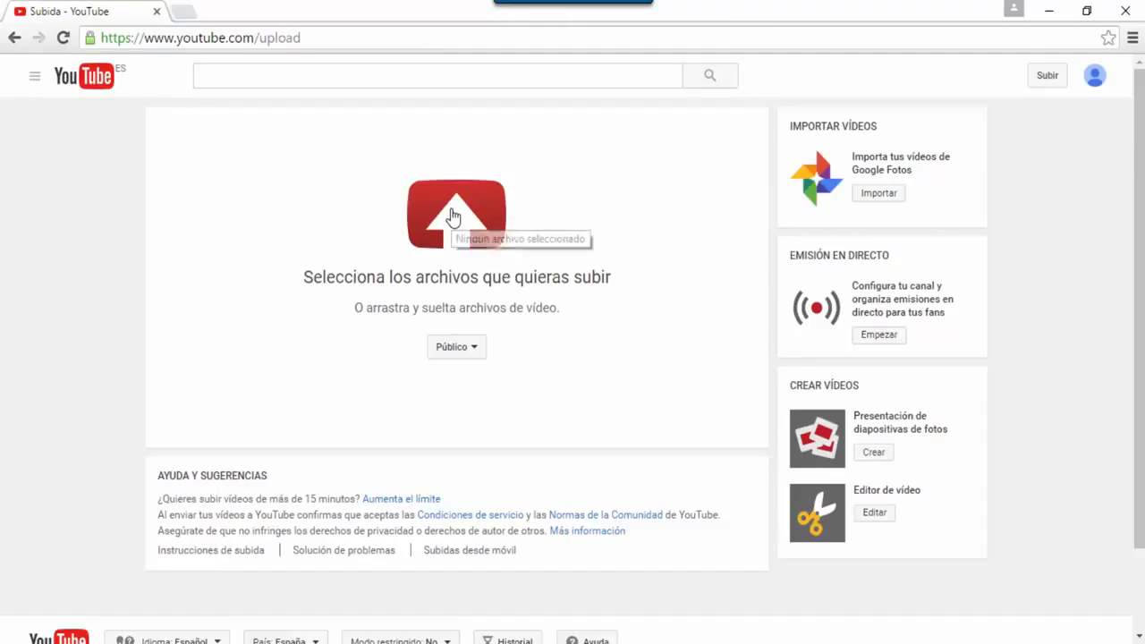
{"action": "left_click", "coordinate": [453, 216]}
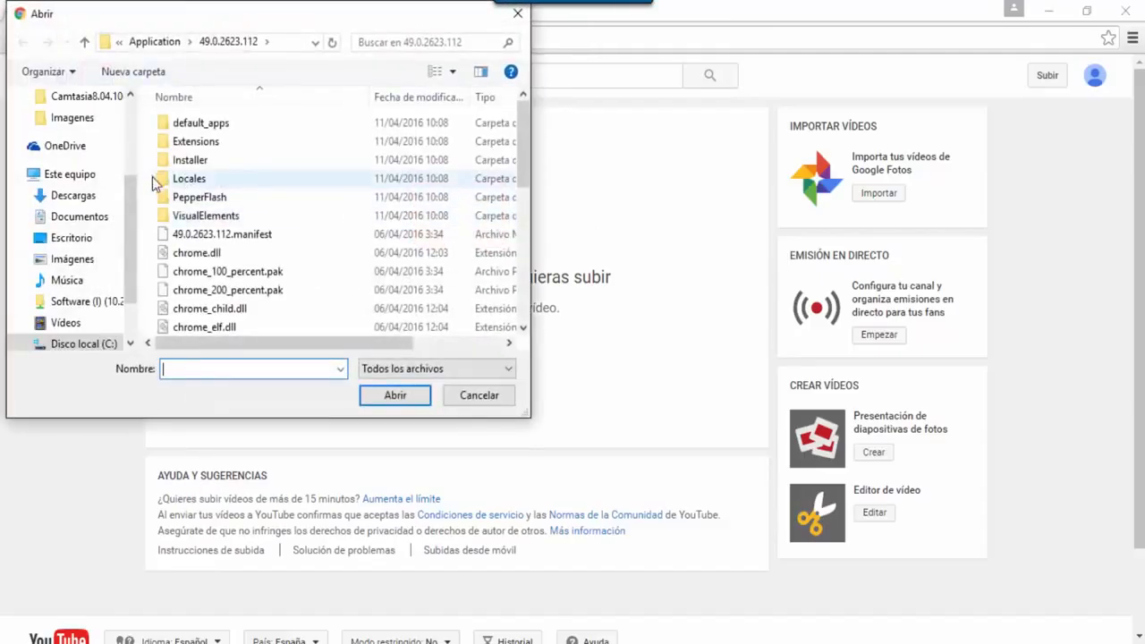
{"action": "left_click", "coordinate": [93, 243]}
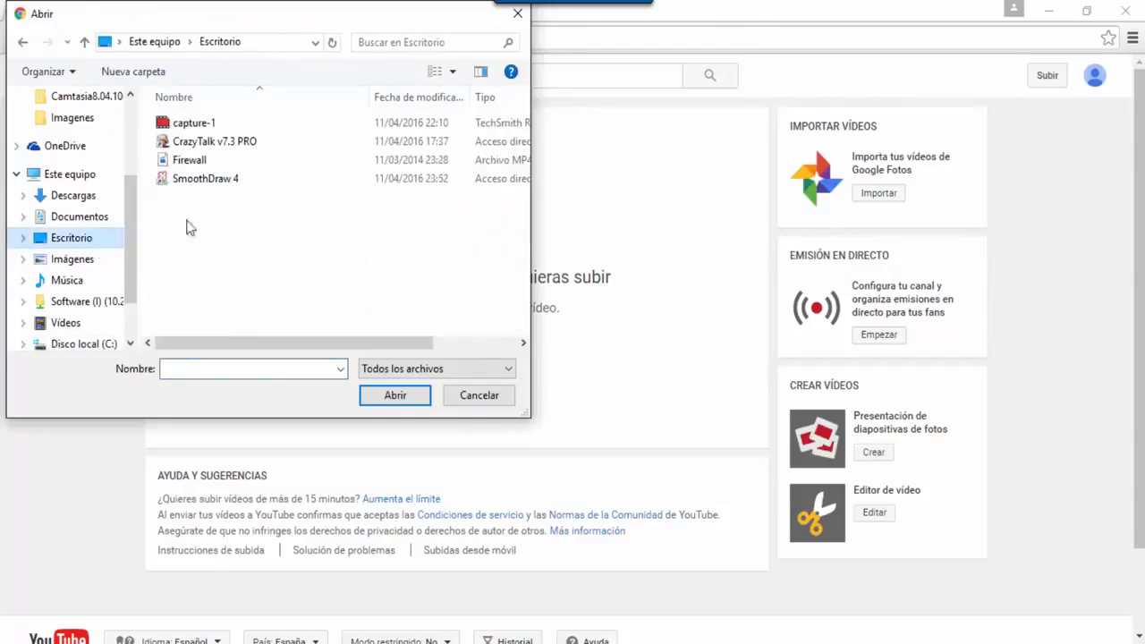
{"action": "left_click", "coordinate": [193, 163]}
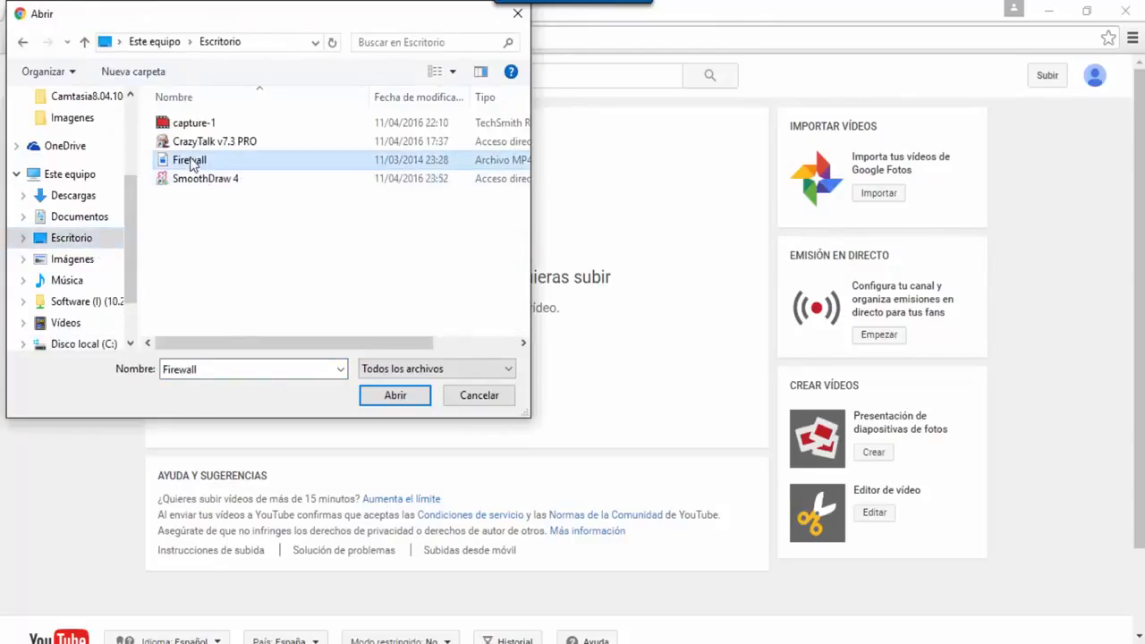
{"action": "left_click", "coordinate": [379, 399]}
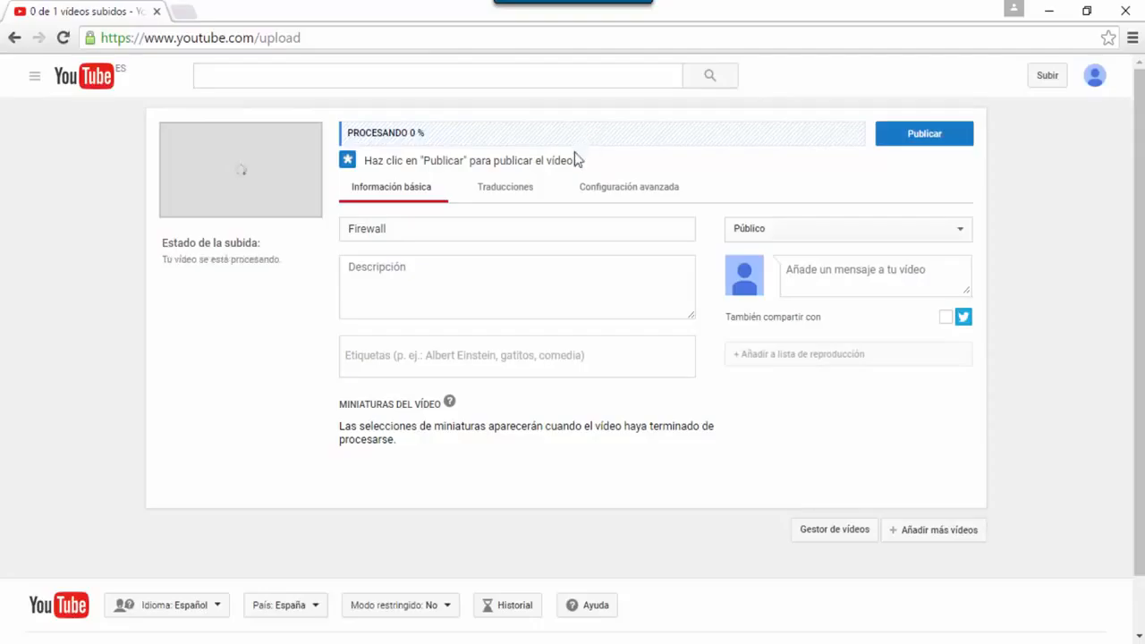
- Set the video title to "Firewall de Windows" and keep the privacy at Público
{"action": "left_click", "coordinate": [475, 230]}
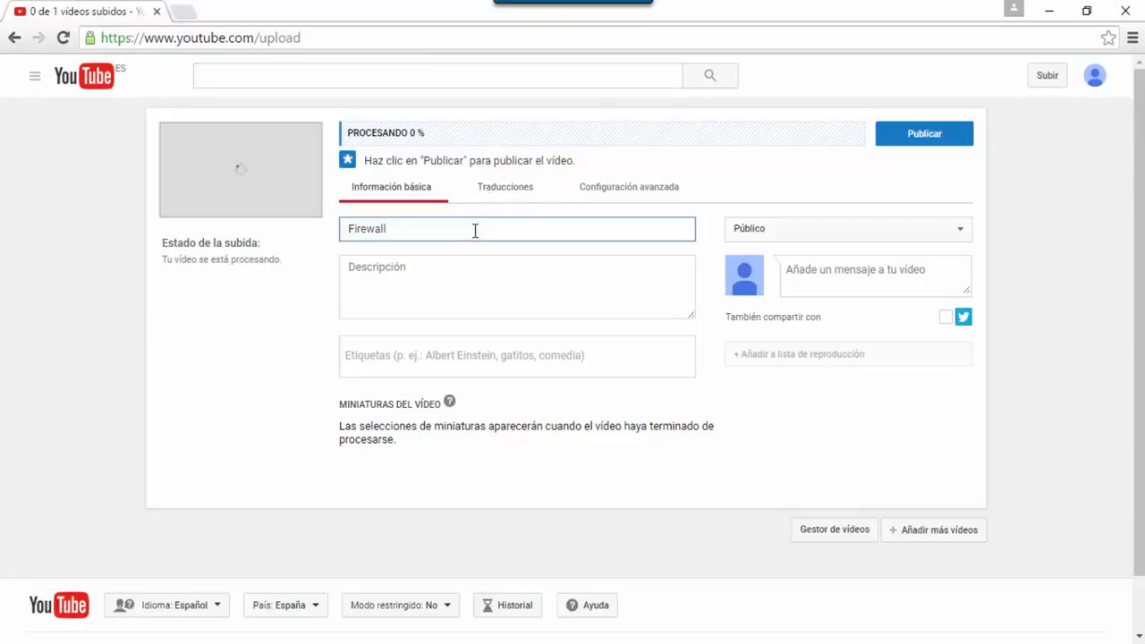
{"action": "type", "text": "de WW"}
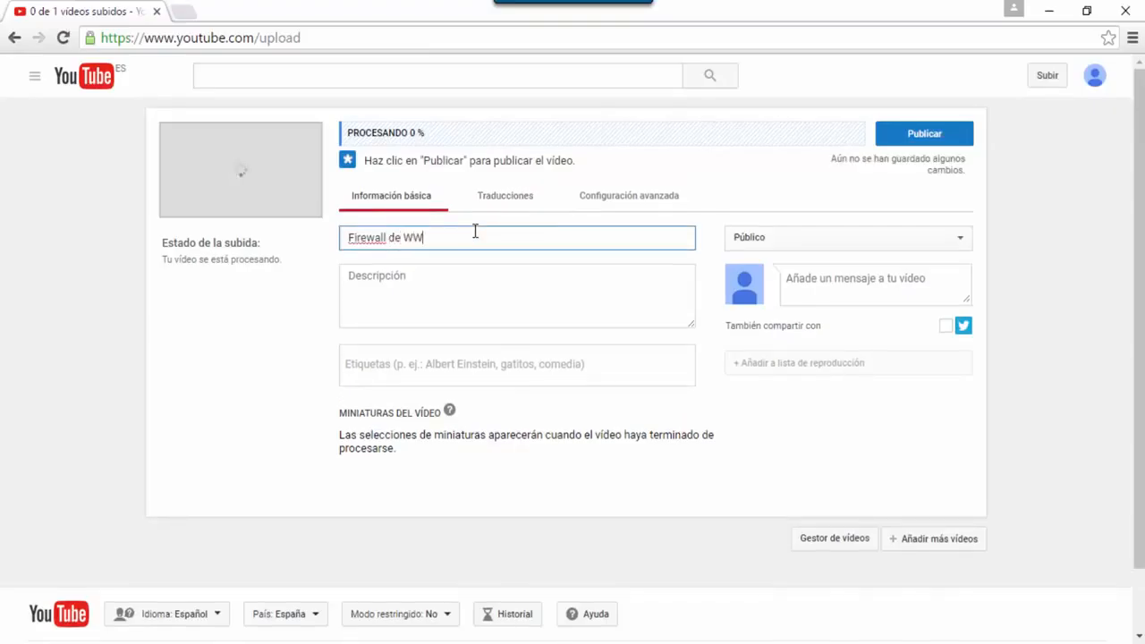
{"action": "key", "text": "BackSpace"}
{"action": "type", "text": "in"}
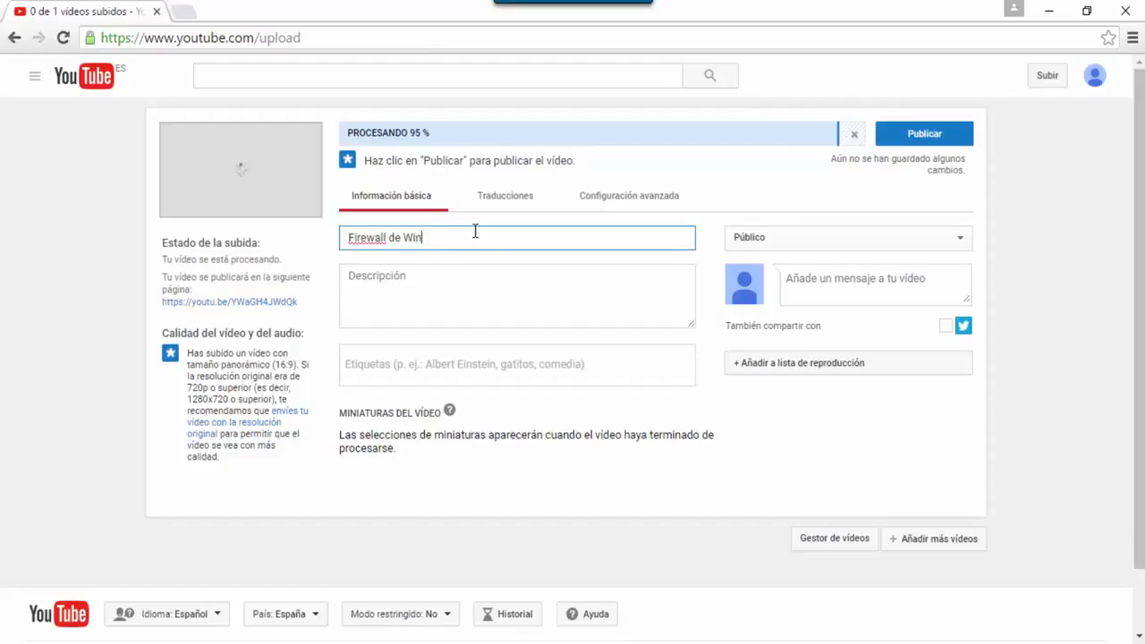
{"action": "type", "text": "dows"}
{"action": "left_click", "coordinate": [779, 247]}
{"action": "left_click", "coordinate": [779, 247]}
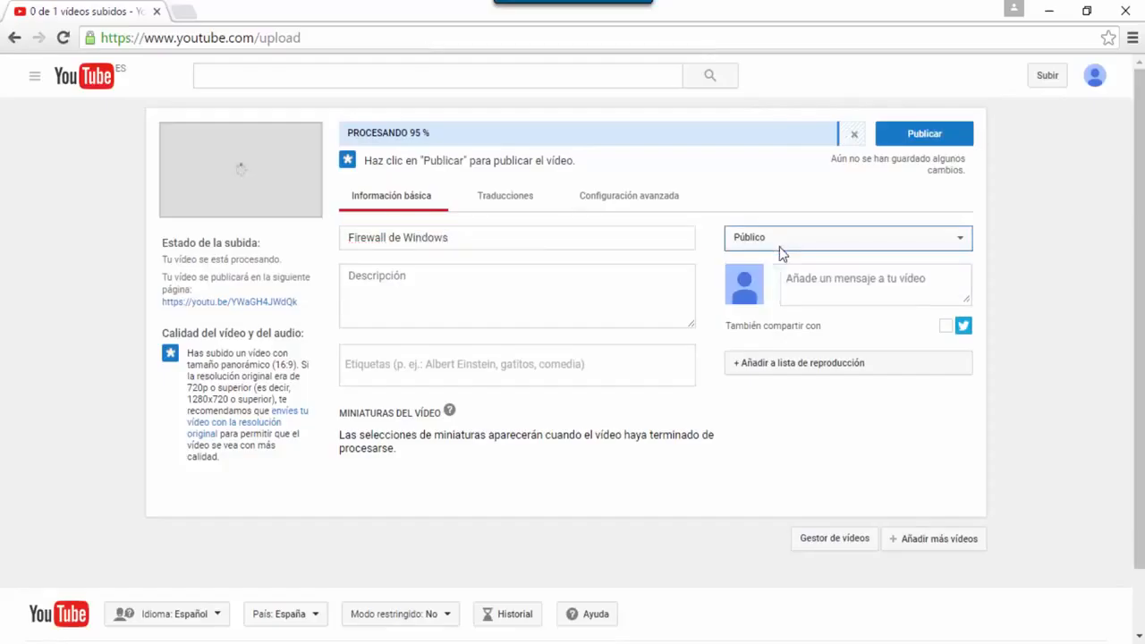
- Enter "Como activar y desactivar Firewall de Windows" as the video description
{"action": "scroll", "coordinate": [775, 251], "scroll_direction": "down", "scroll_amount": 1}
{"action": "left_click", "coordinate": [511, 269]}
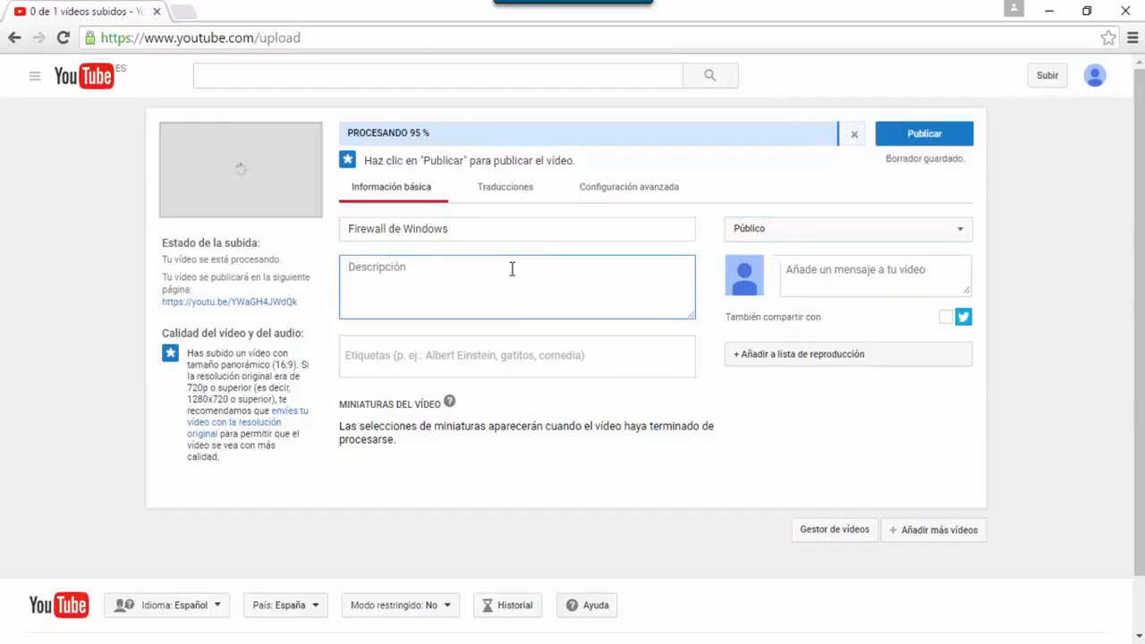
{"action": "type", "text": "Como act"}
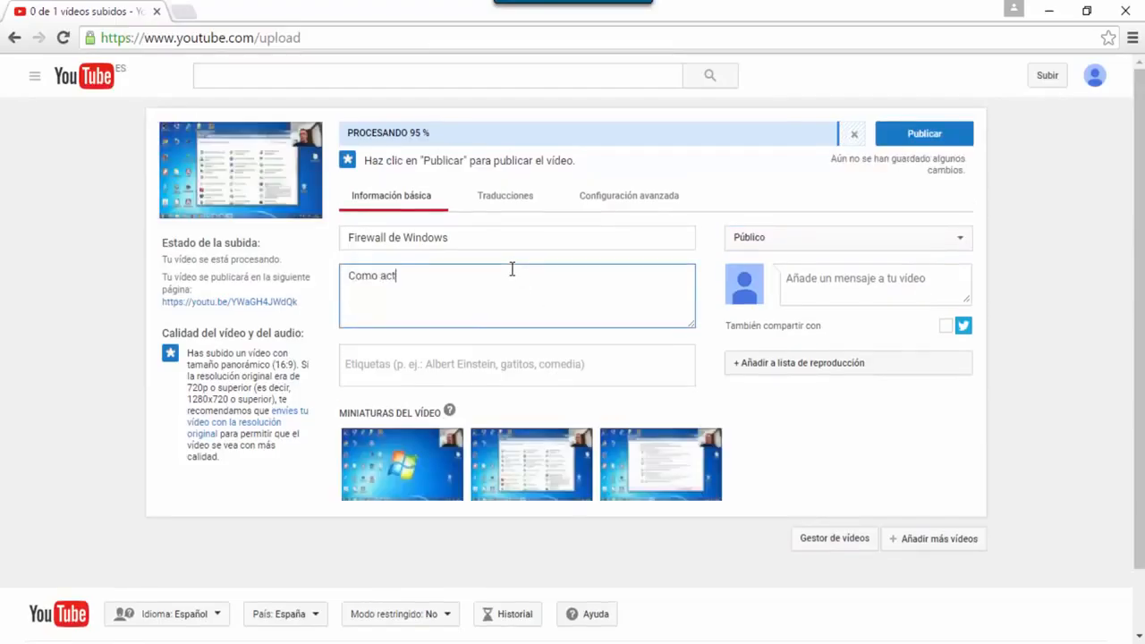
{"action": "type", "text": "ivar y desactivar Firewall de"}
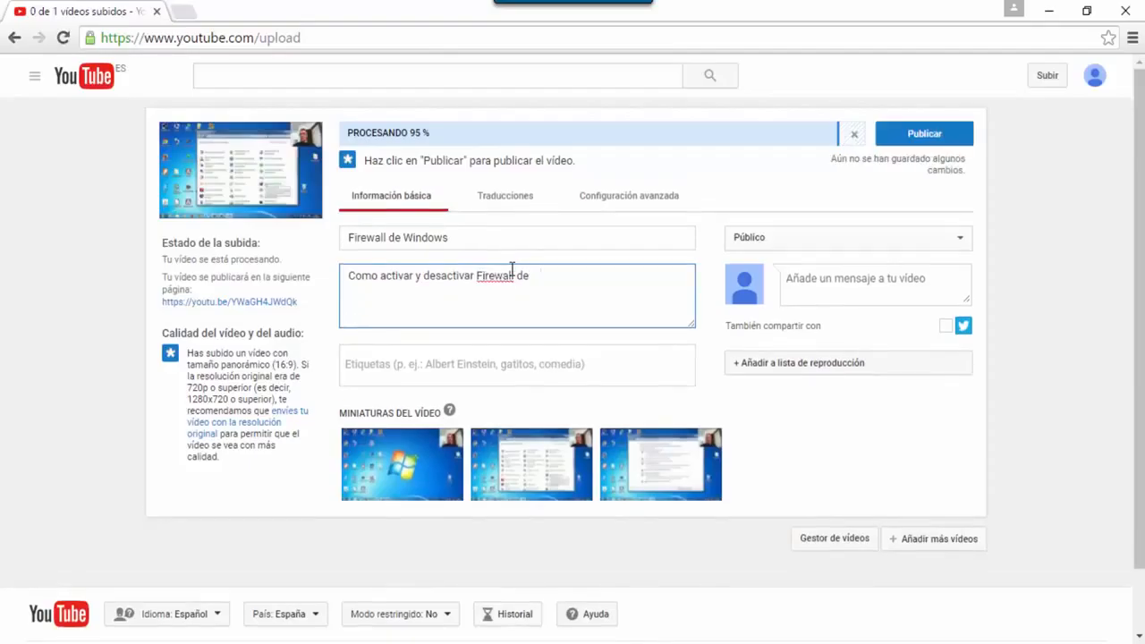
{"action": "type", "text": " Windows"}
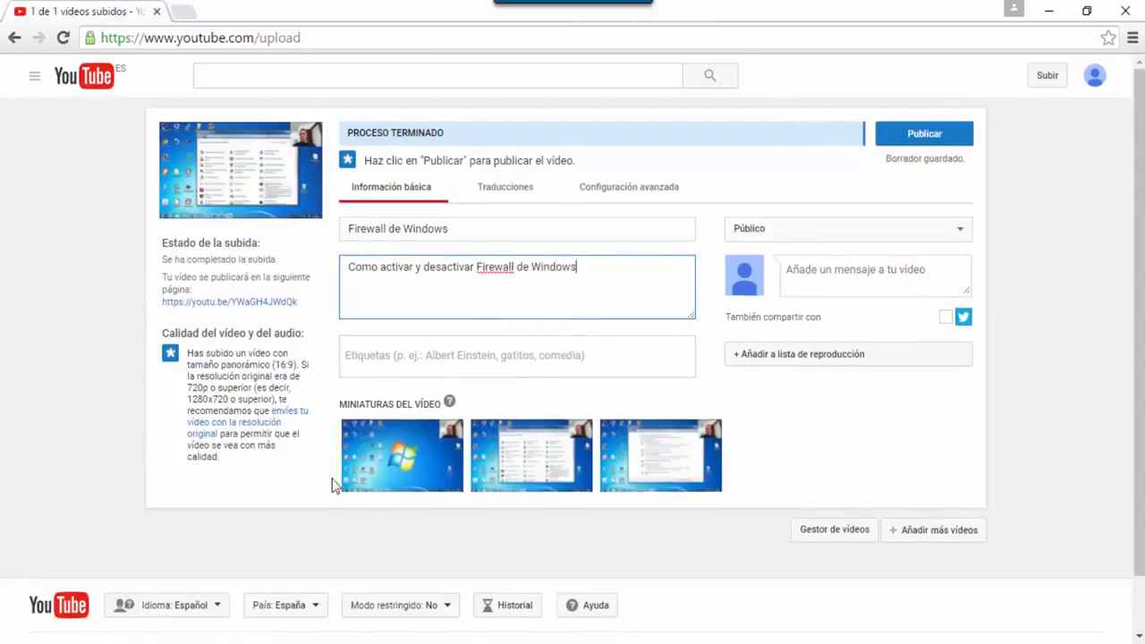
- Consult the help on video thumbnails and set the middle suggested image as the video's thumbnail
{"action": "left_click", "coordinate": [449, 404]}
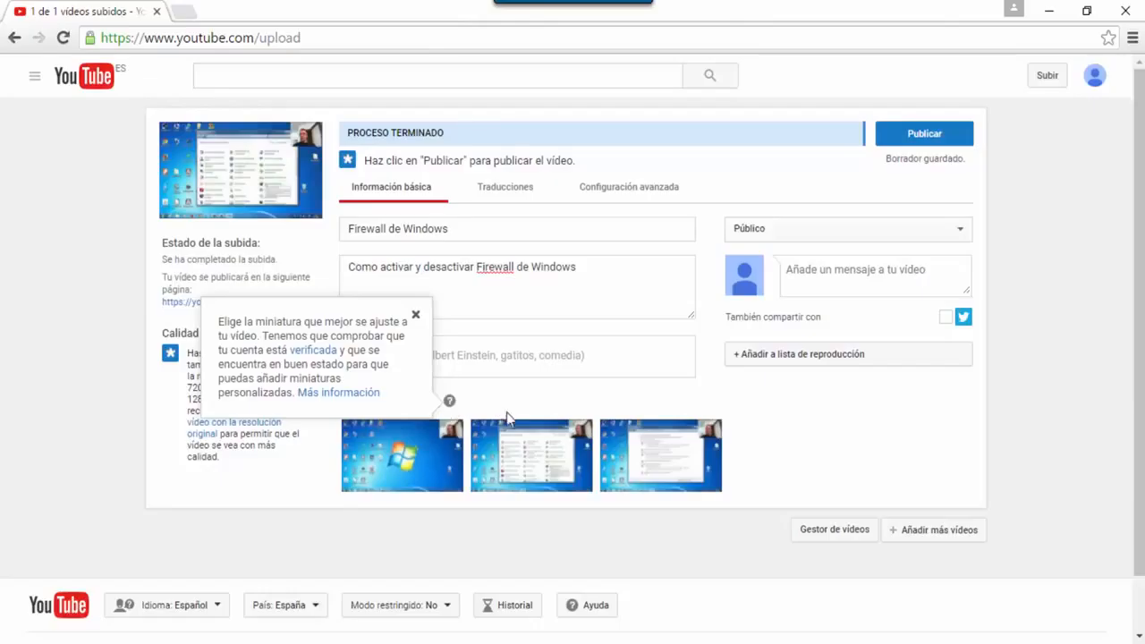
{"action": "mouse_move", "coordinate": [519, 440]}
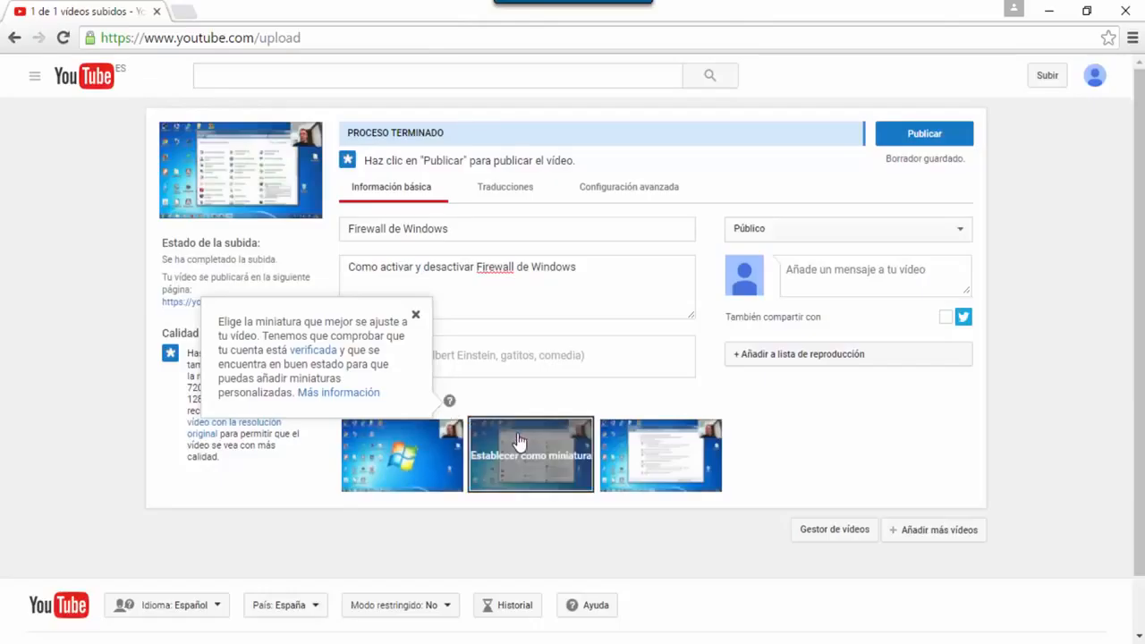
{"action": "left_click", "coordinate": [562, 399]}
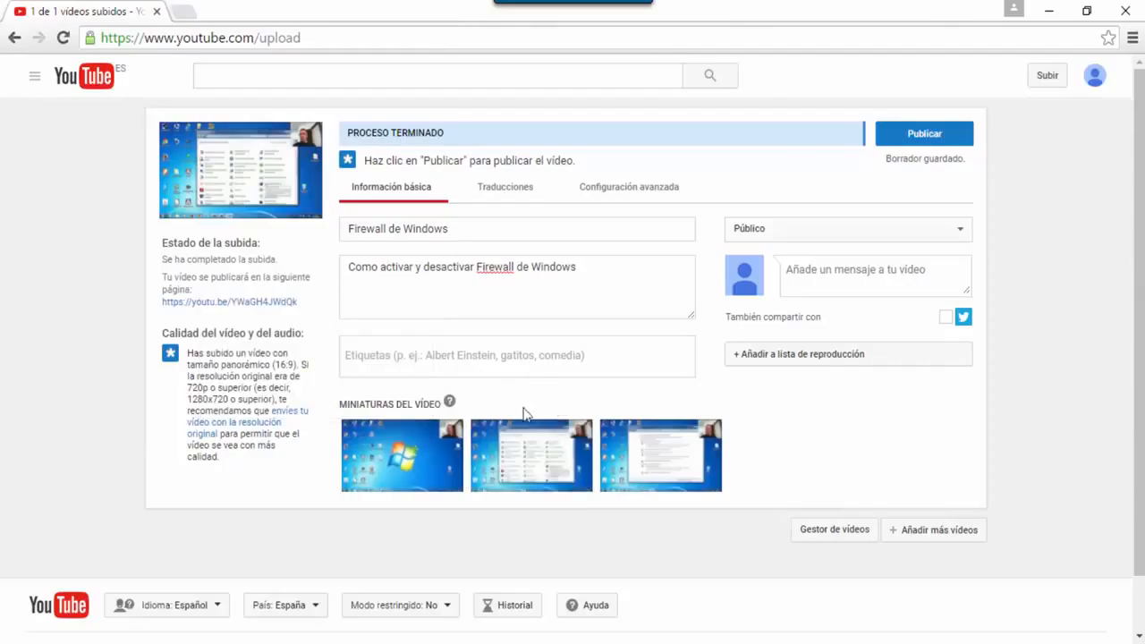
{"action": "left_click", "coordinate": [524, 445]}
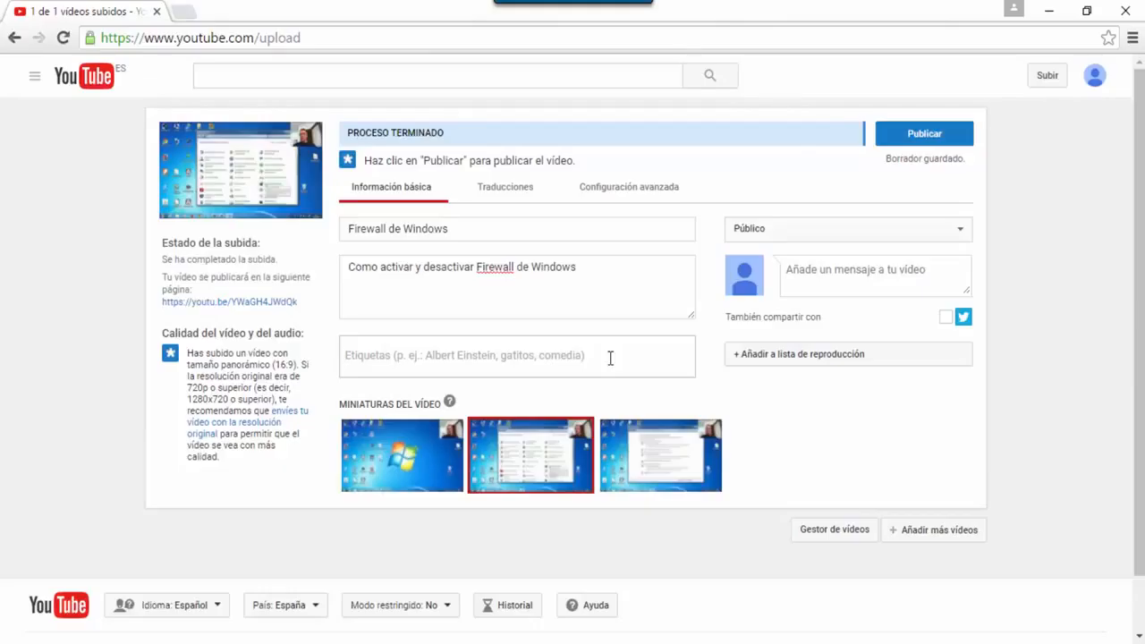
- Add "firewall windows" as the first tag of the video
{"action": "type", "text": "fire"}
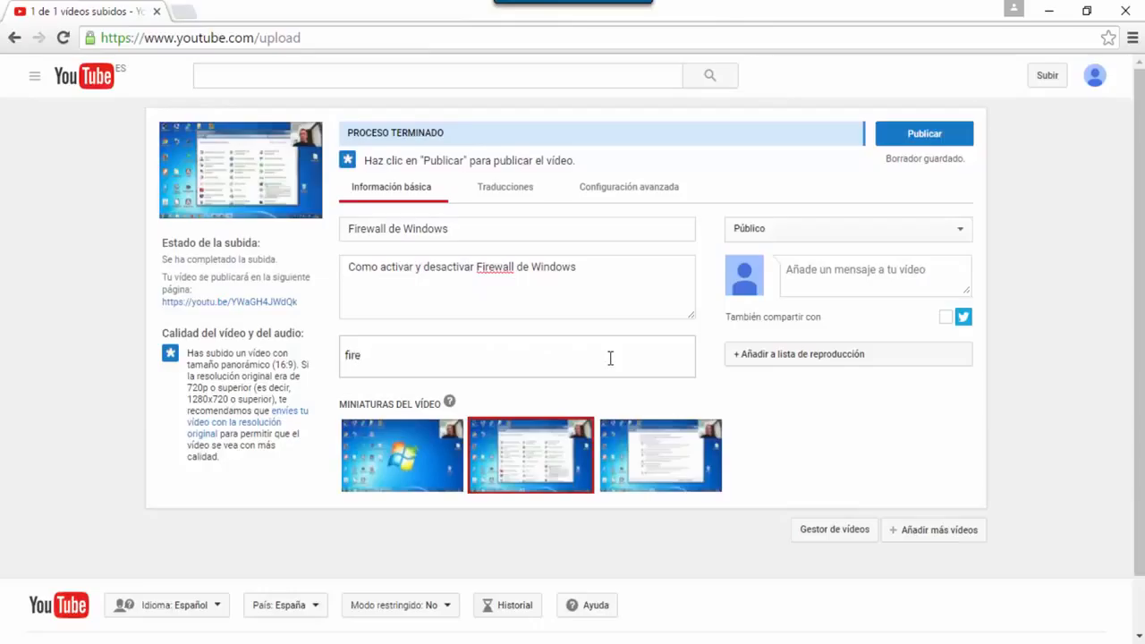
{"action": "type", "text": "wall windows"}
{"action": "key", "text": "Return"}
- Add "activar/desactivar" as another tag of the video
{"action": "type", "text": "act"}
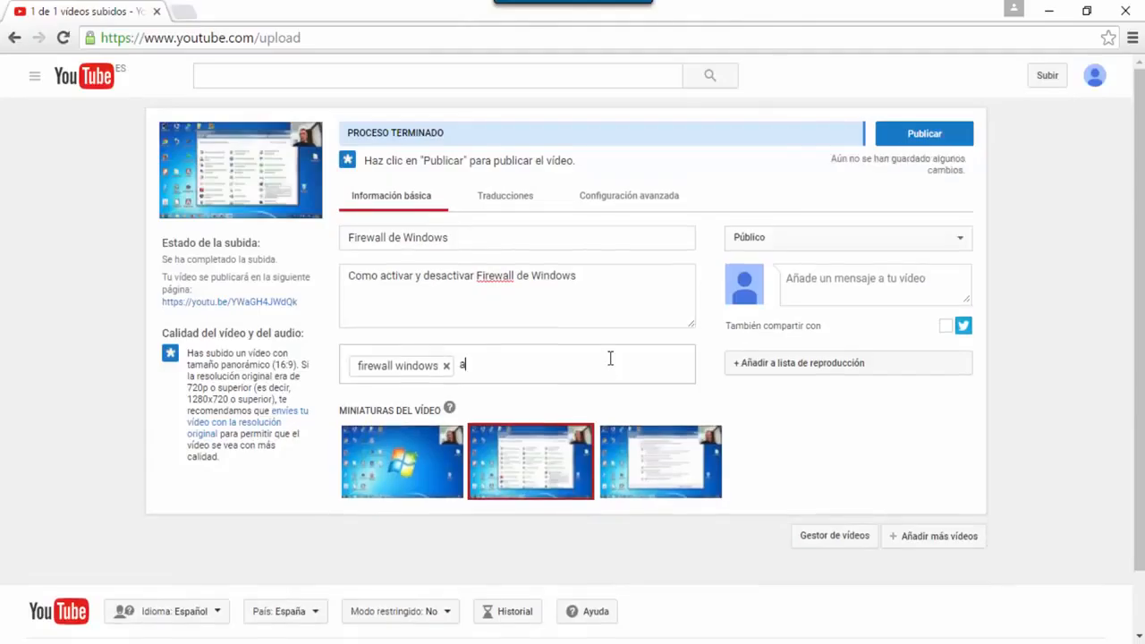
{"action": "type", "text": "ivar/"}
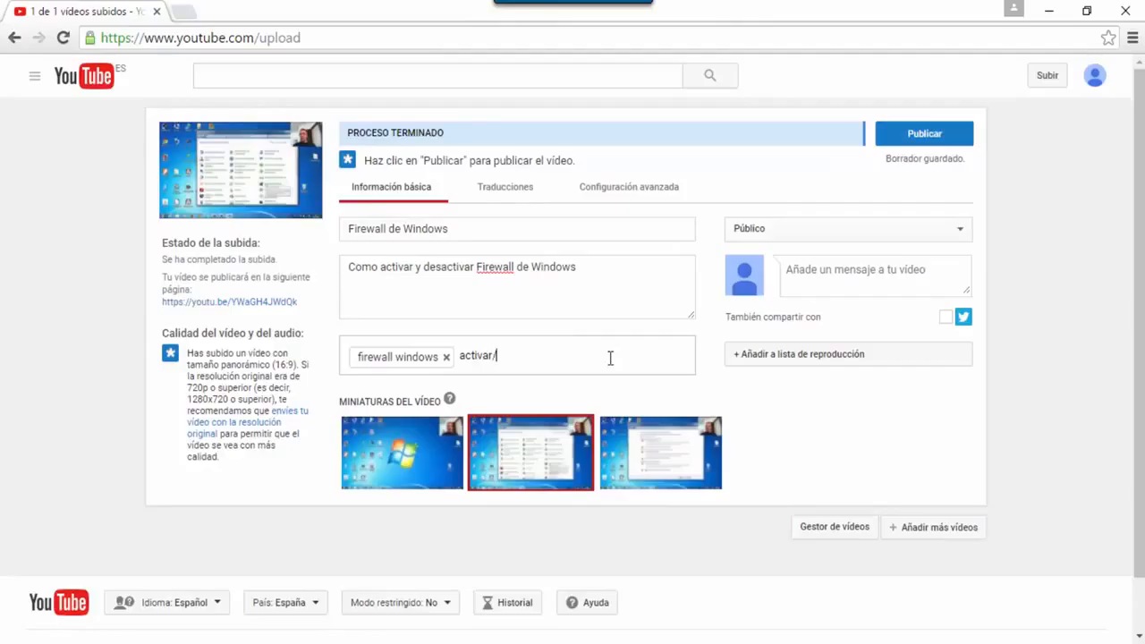
{"action": "type", "text": "desa tiv"}
{"action": "key", "text": "BackSpace"}
{"action": "key", "text": "BackSpace"}
{"action": "key", "text": "BackSpace"}
{"action": "key", "text": "BackSpace"}
{"action": "type", "text": "ctivar"}
{"action": "key", "text": "BackSpace"}
{"action": "key", "text": "BackSpace"}
{"action": "key", "text": "BackSpace"}
{"action": "type", "text": "var"}
{"action": "key", "text": "Return"}
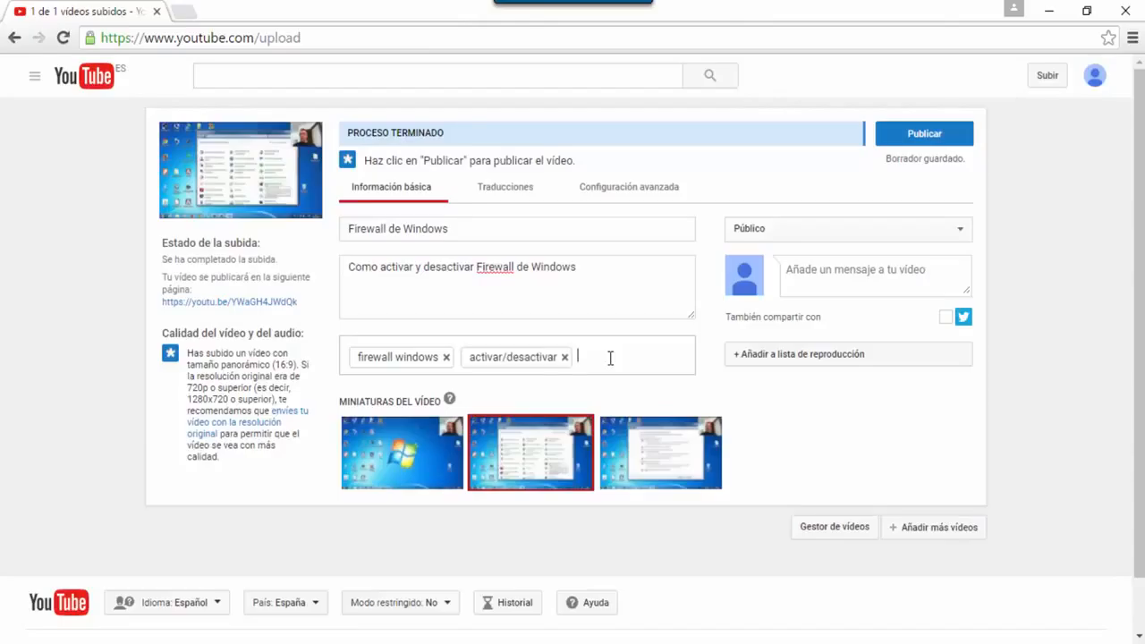
- Add "windows 7" as the third tag of the video
{"action": "type", "text": "windo"}
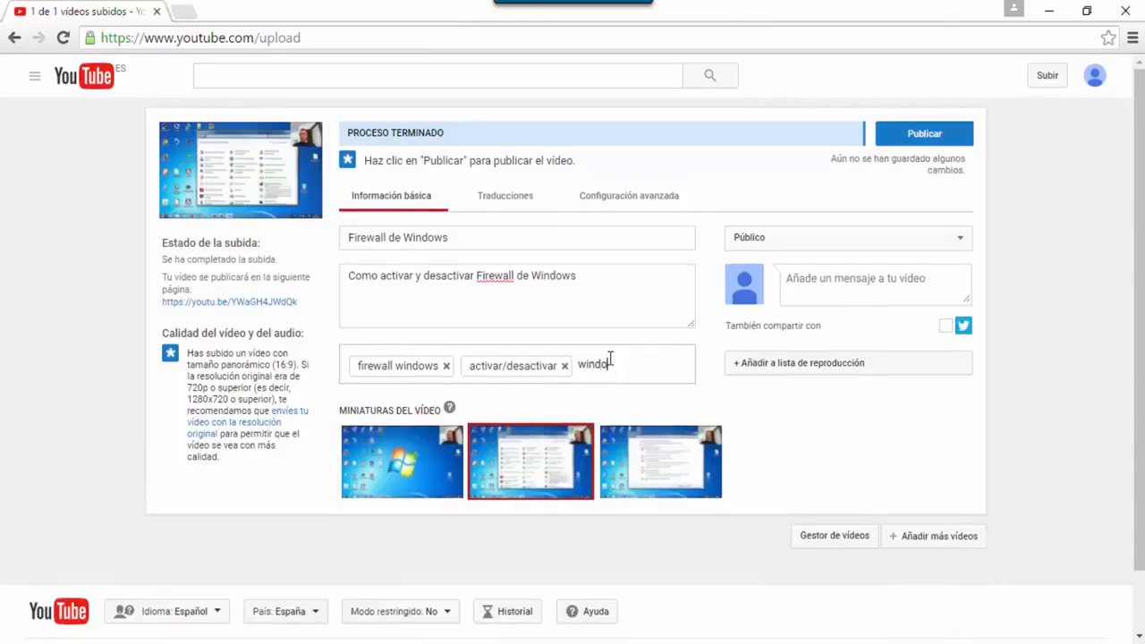
{"action": "type", "text": "ws 7"}
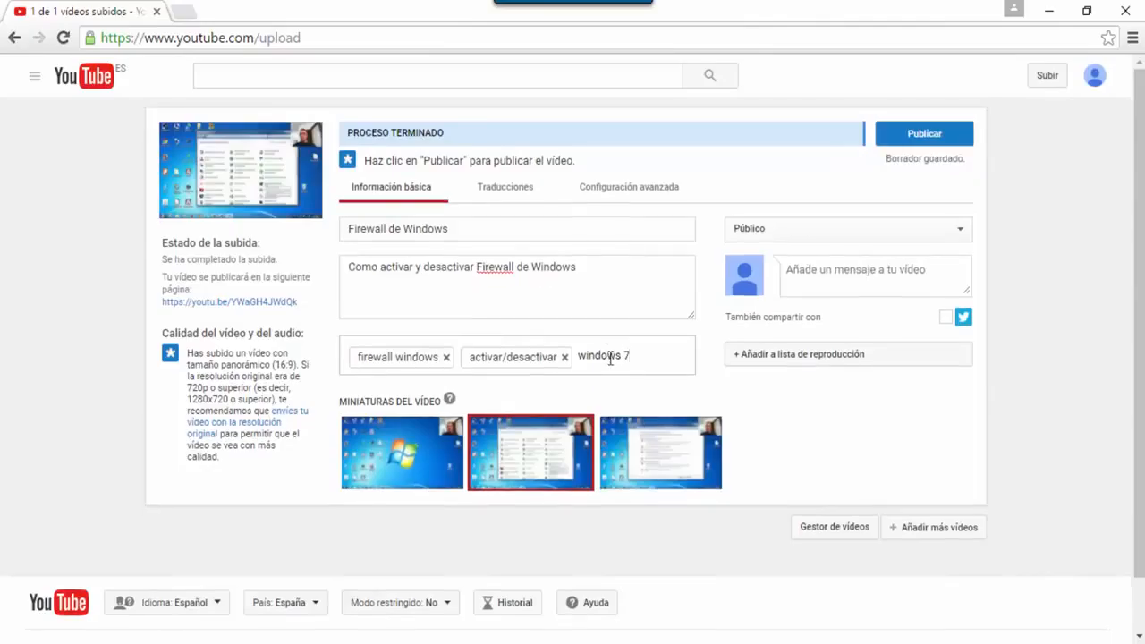
{"action": "key", "text": "Return"}
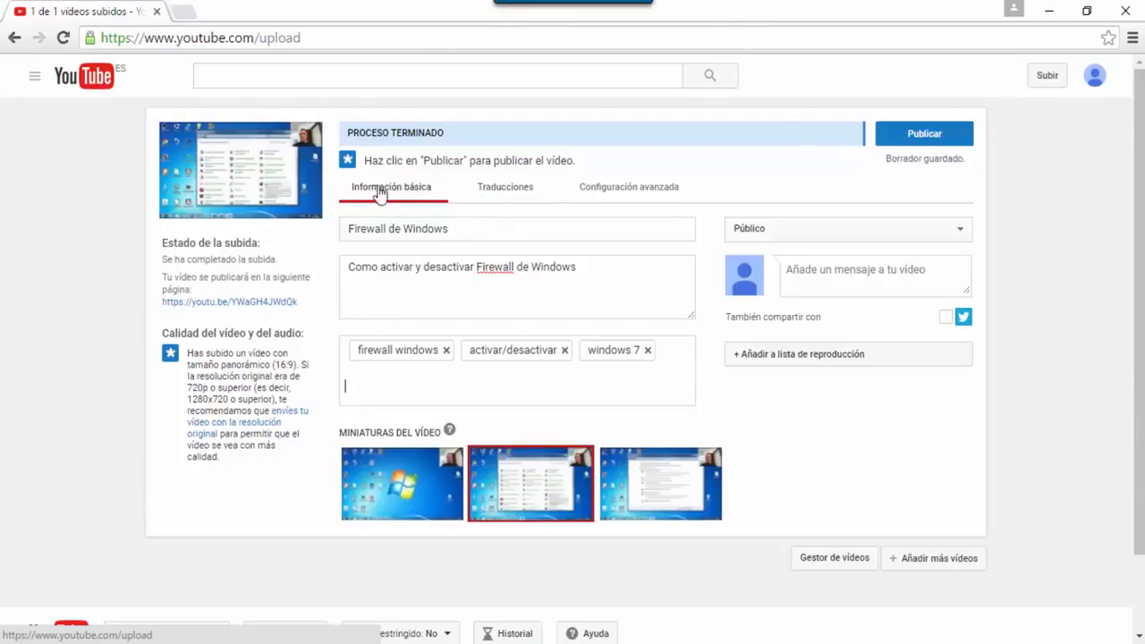
- Review the video's translation options and advanced configuration without changing them, and publish the video
{"action": "left_click", "coordinate": [491, 192]}
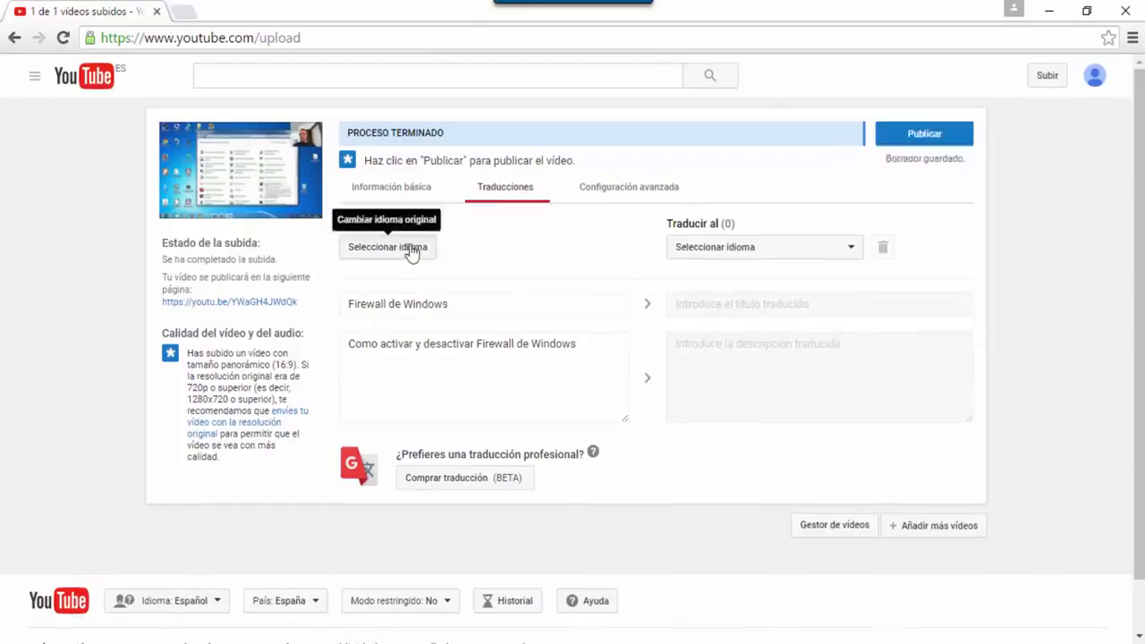
{"action": "left_click", "coordinate": [644, 196]}
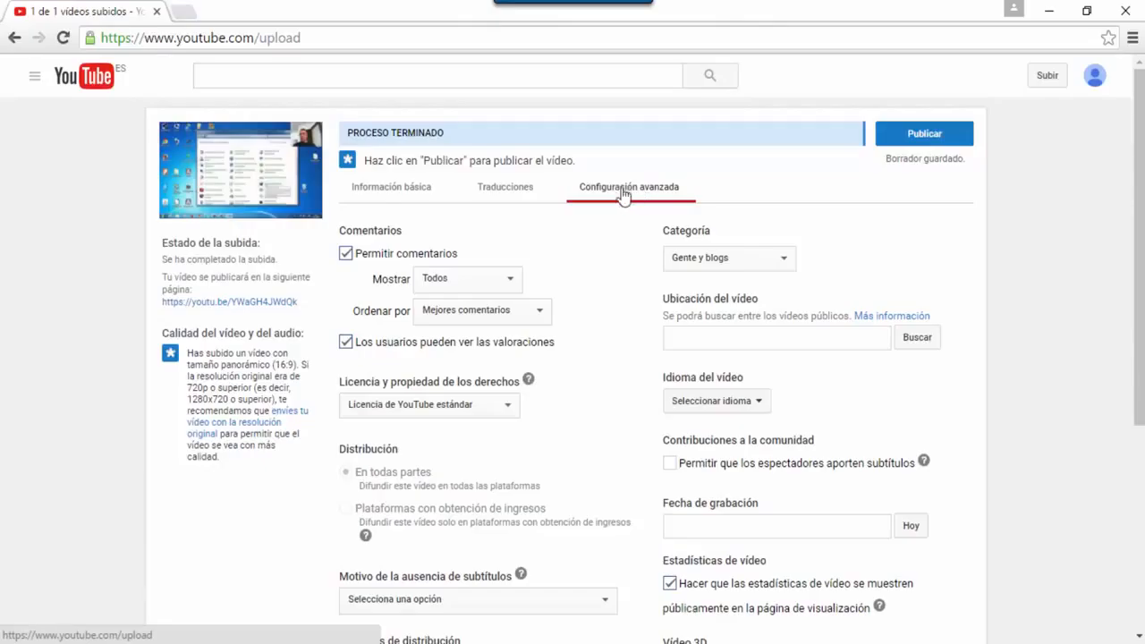
{"action": "left_click", "coordinate": [524, 191]}
{"action": "left_click", "coordinate": [382, 191]}
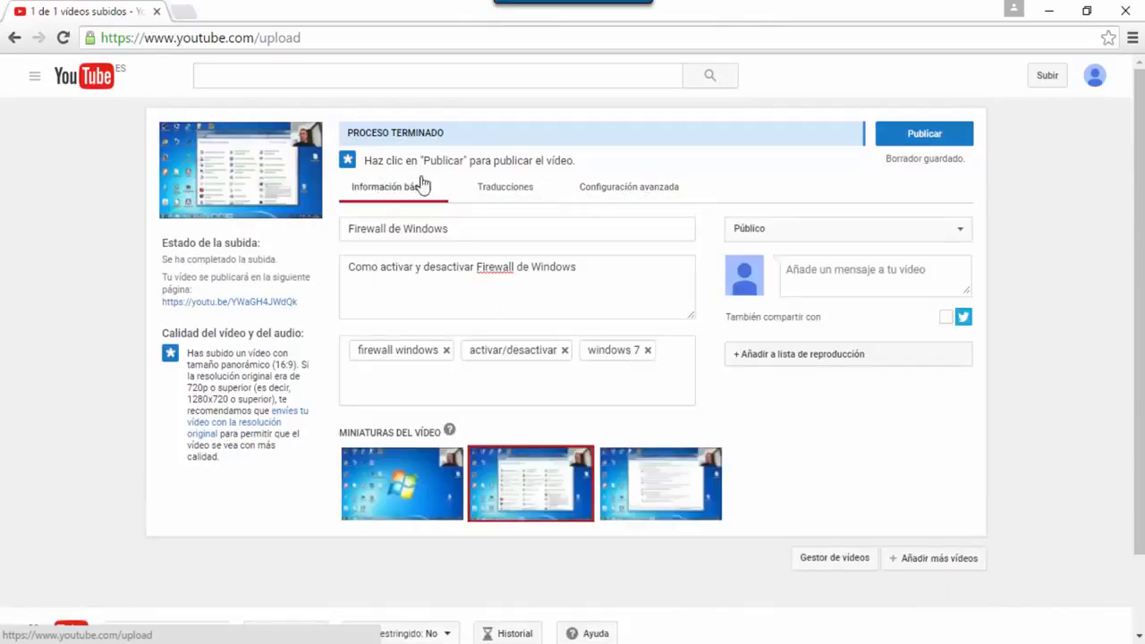
{"action": "left_click", "coordinate": [925, 136]}
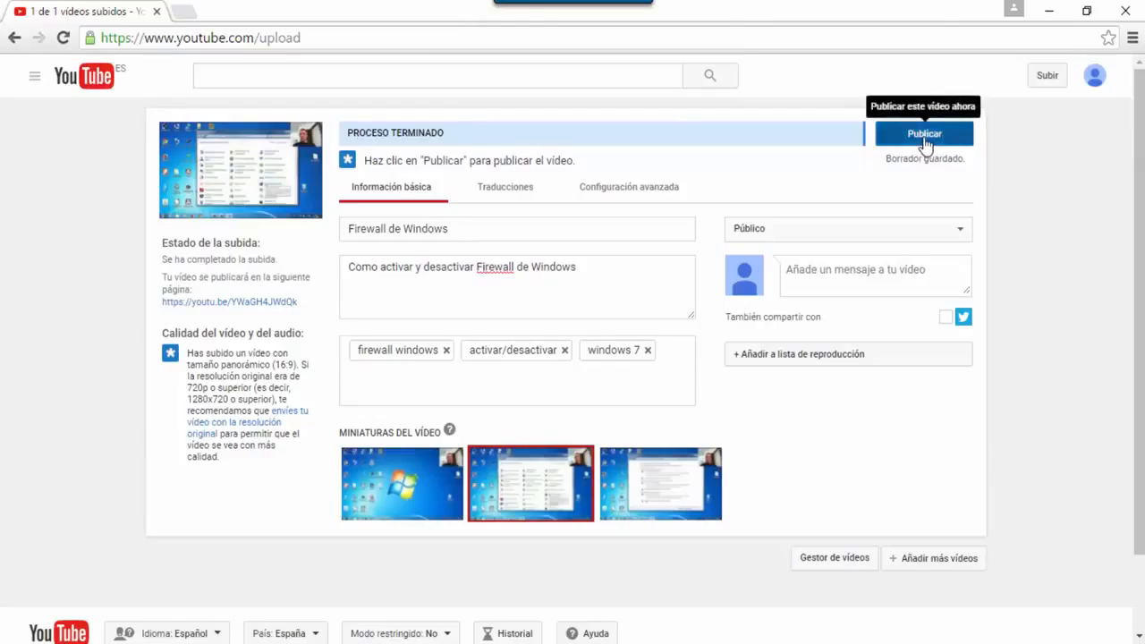
{"action": "left_click", "coordinate": [925, 139]}
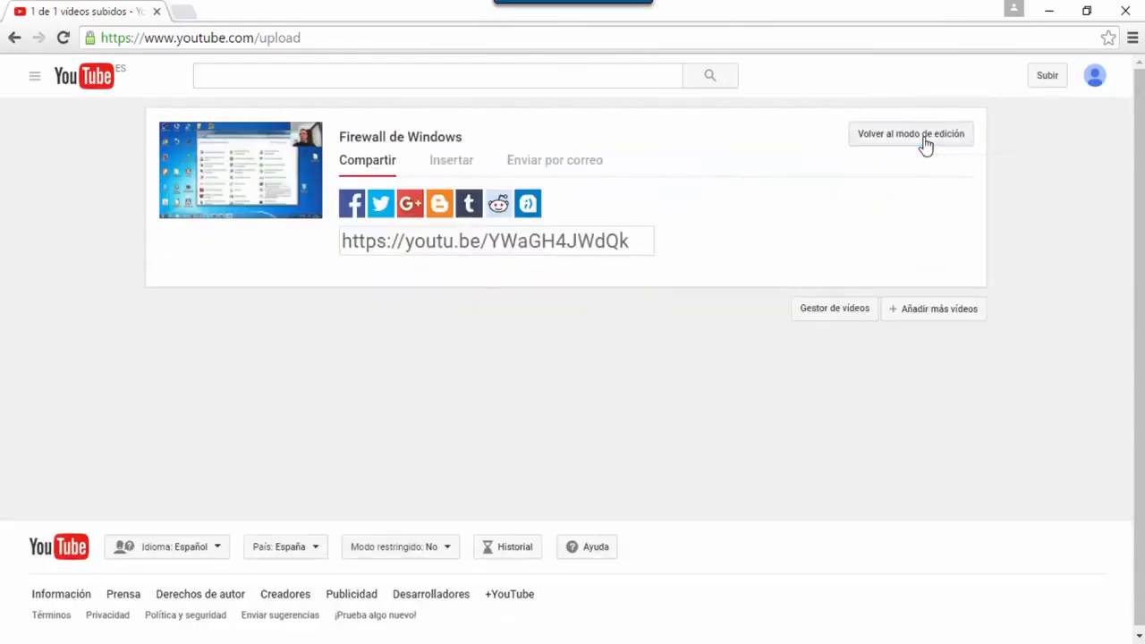